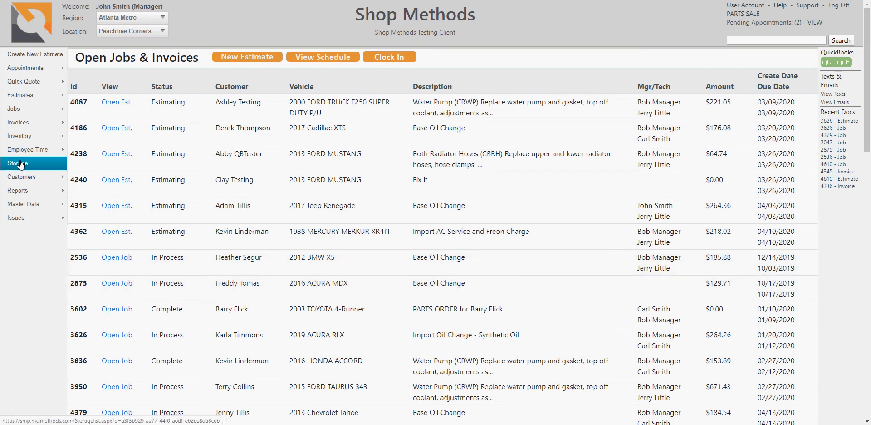
Step: Open the Manage Time page for employee time and review its date range and time record columns
{"action": "mouse_move", "coordinate": [35, 154]}
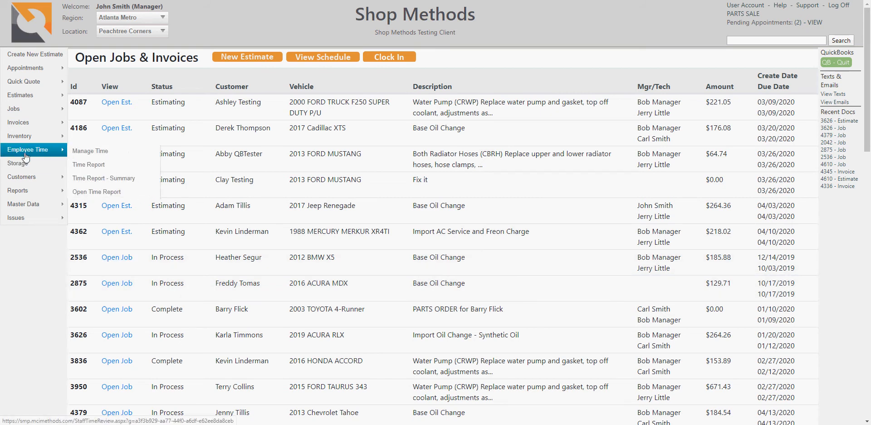
{"action": "left_click", "coordinate": [92, 154]}
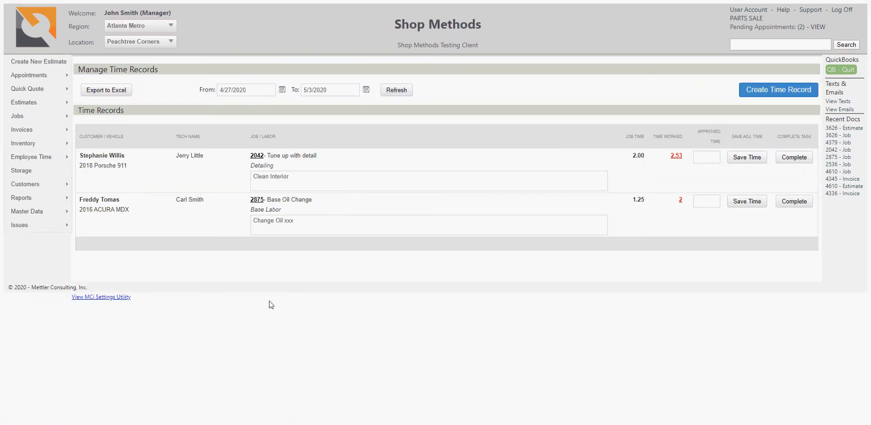
{"action": "triple_click", "coordinate": [245, 90]}
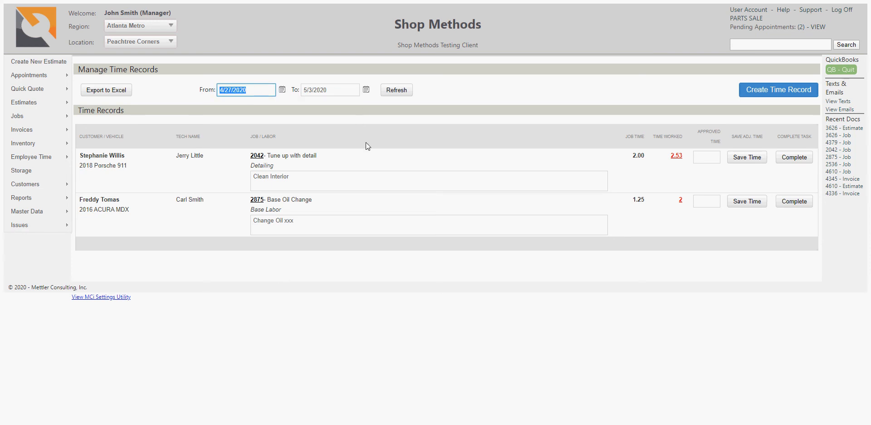
{"action": "left_click", "coordinate": [414, 358]}
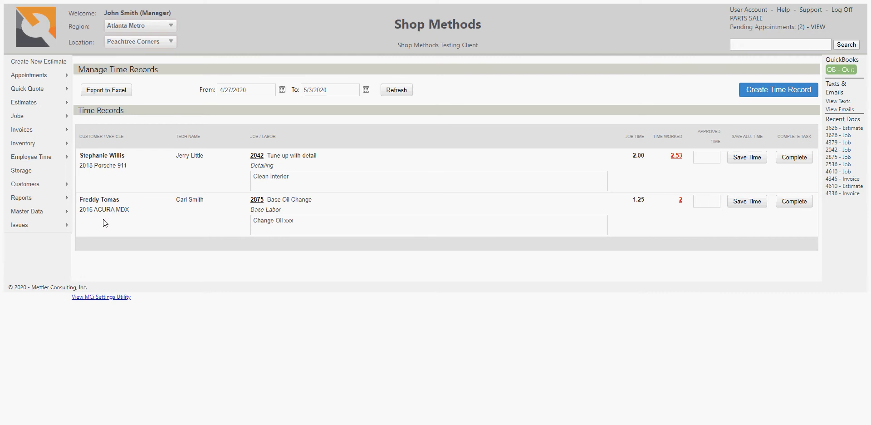
{"action": "left_click_drag", "start_coordinate": [182, 136], "coordinate": [213, 135]}
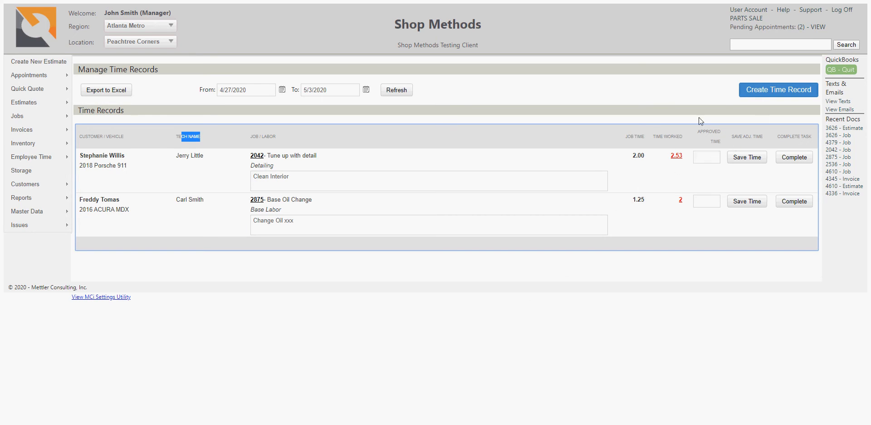
Step: Start a new time record and assign it to the second listed technician
{"action": "left_click", "coordinate": [750, 94]}
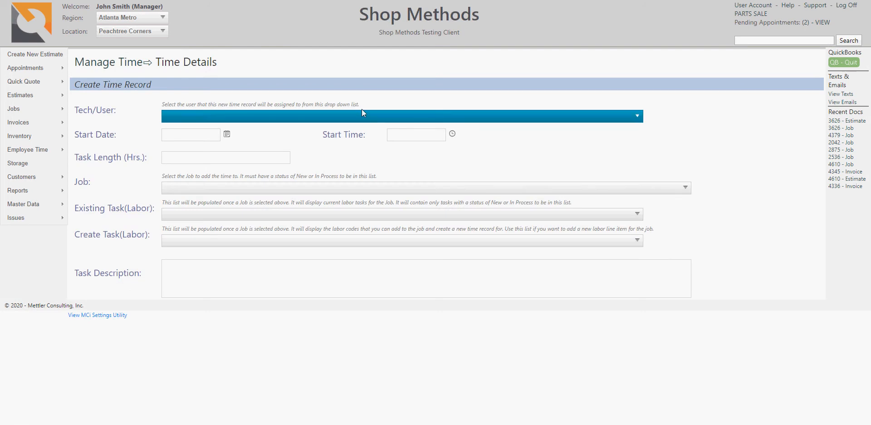
{"action": "left_click", "coordinate": [356, 116]}
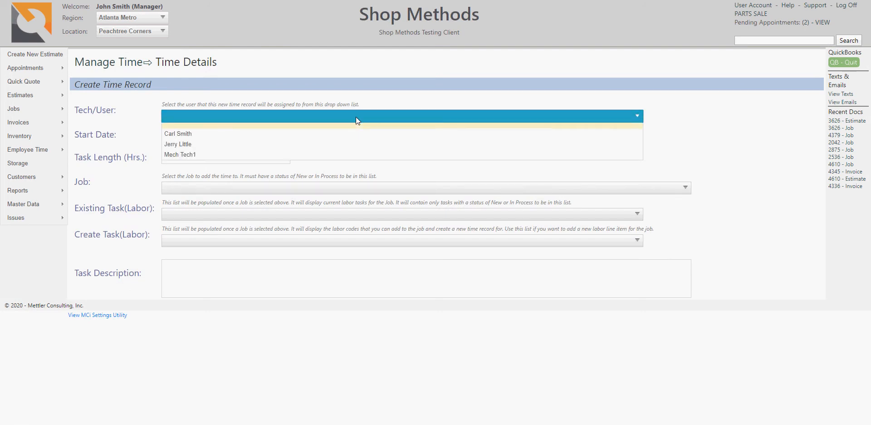
{"action": "left_click", "coordinate": [332, 144]}
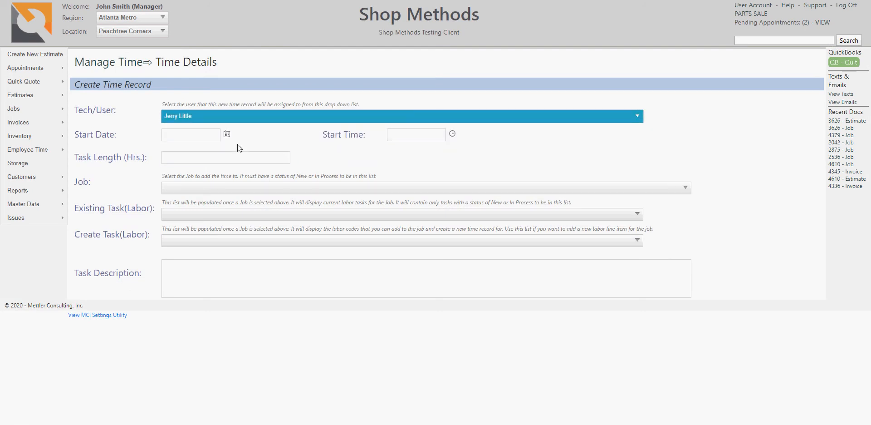
Step: Set the time record's start date to 4/28/2020, start time to 3:30 PM and task length to 2.25 hours
{"action": "left_click", "coordinate": [227, 136]}
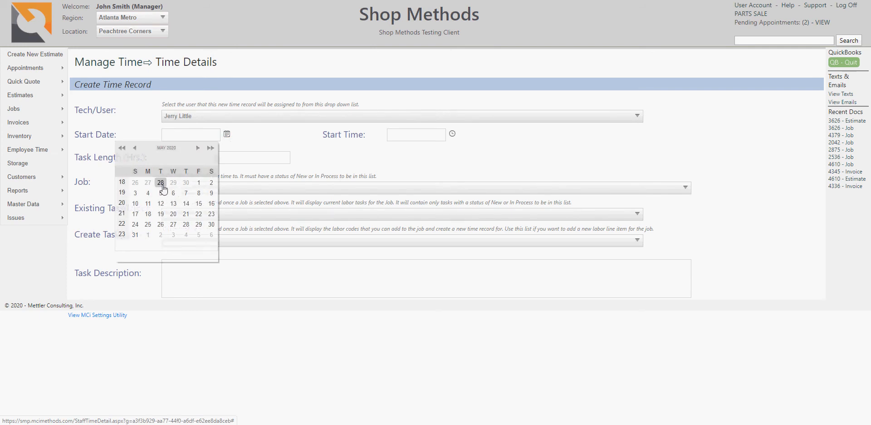
{"action": "left_click", "coordinate": [161, 184]}
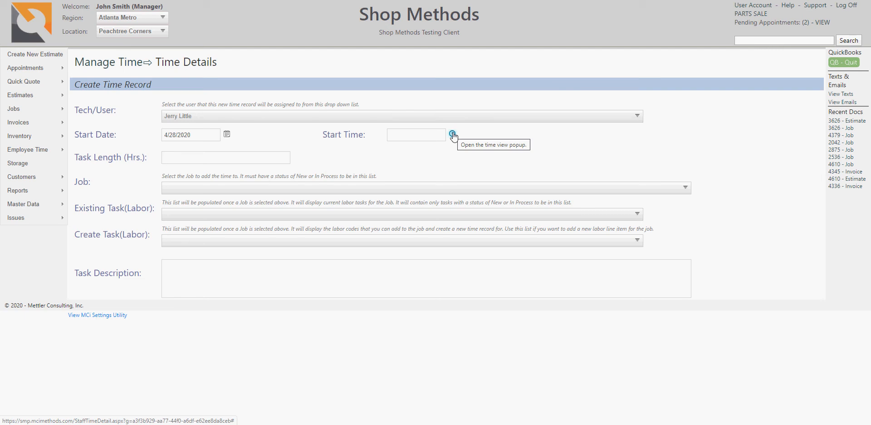
{"action": "left_click", "coordinate": [453, 134]}
{"action": "left_click", "coordinate": [427, 277]}
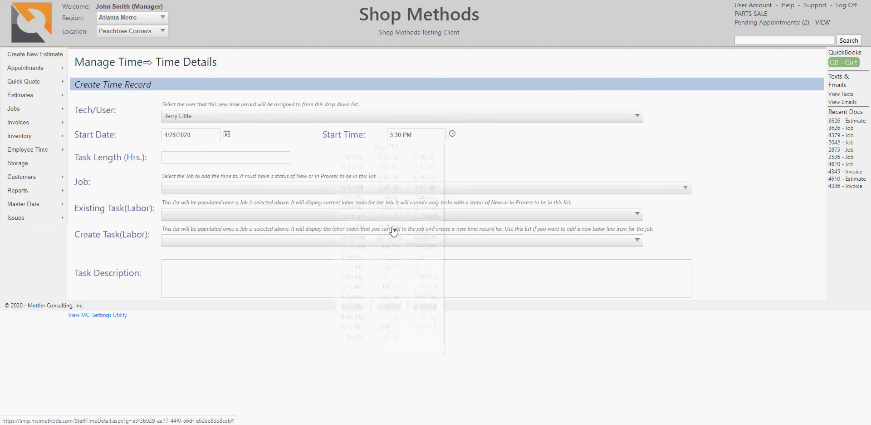
{"action": "left_click", "coordinate": [282, 162]}
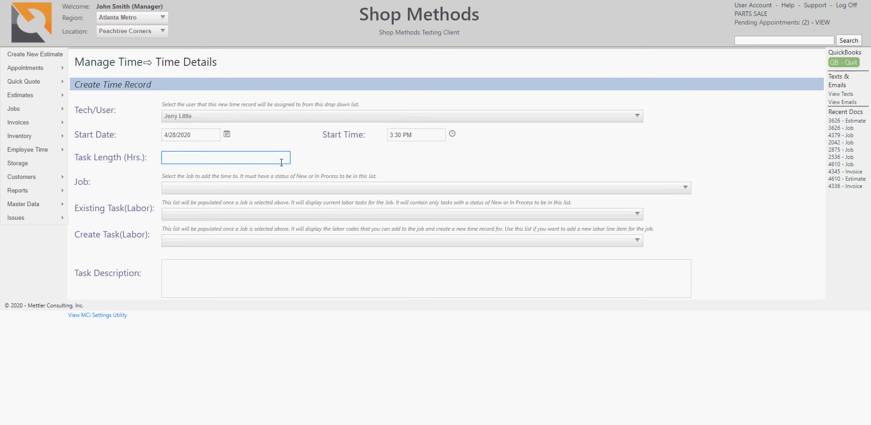
{"action": "type", "text": "2.25"}
Step: Choose the 2013 Chevrolet Tahoe base oil change job and its existing labor task Base Labor Change Oil cccc
{"action": "left_click", "coordinate": [222, 189]}
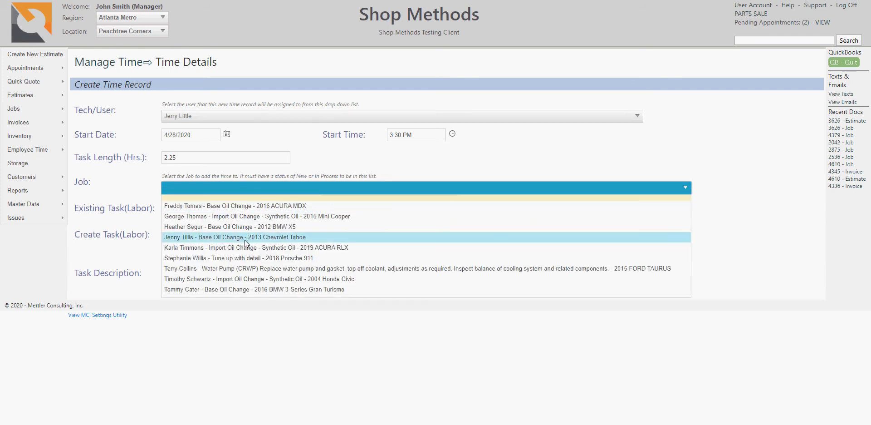
{"action": "left_click", "coordinate": [258, 249]}
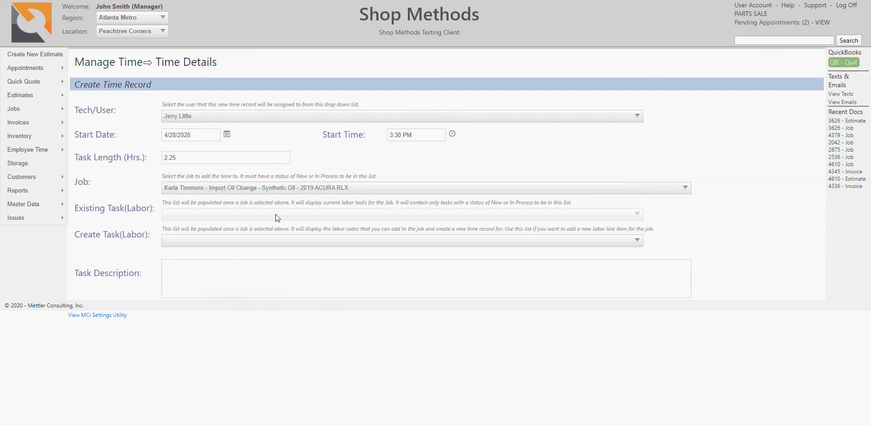
{"action": "left_click", "coordinate": [248, 192]}
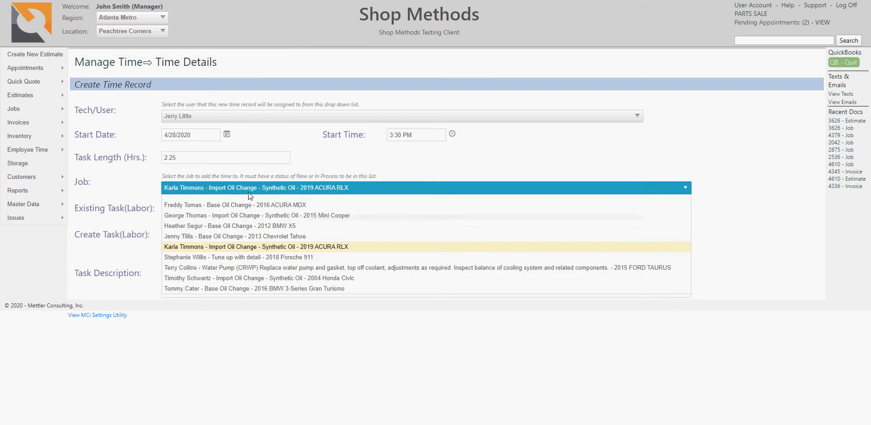
{"action": "left_click", "coordinate": [231, 236]}
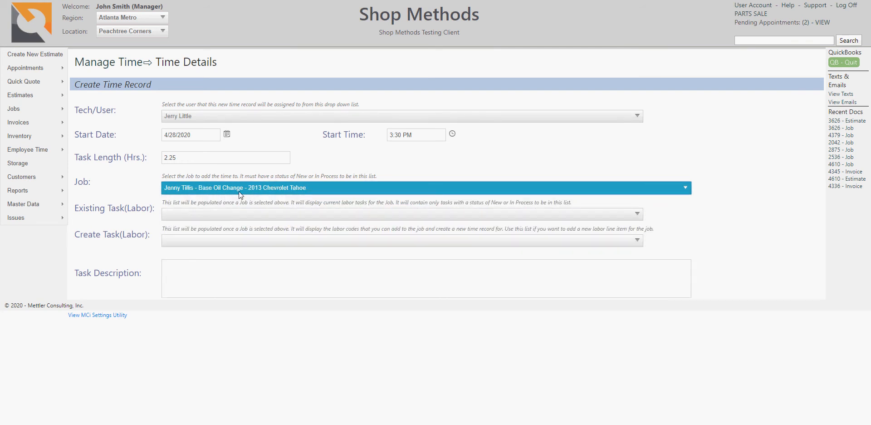
{"action": "left_click", "coordinate": [230, 215]}
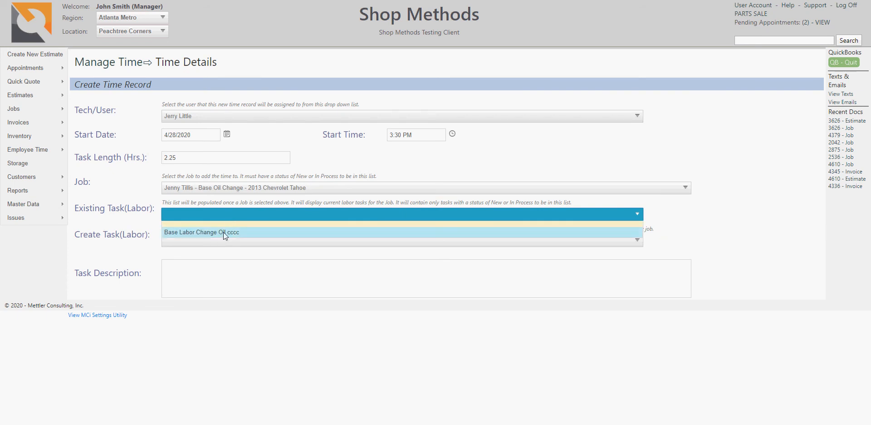
{"action": "left_click", "coordinate": [223, 232]}
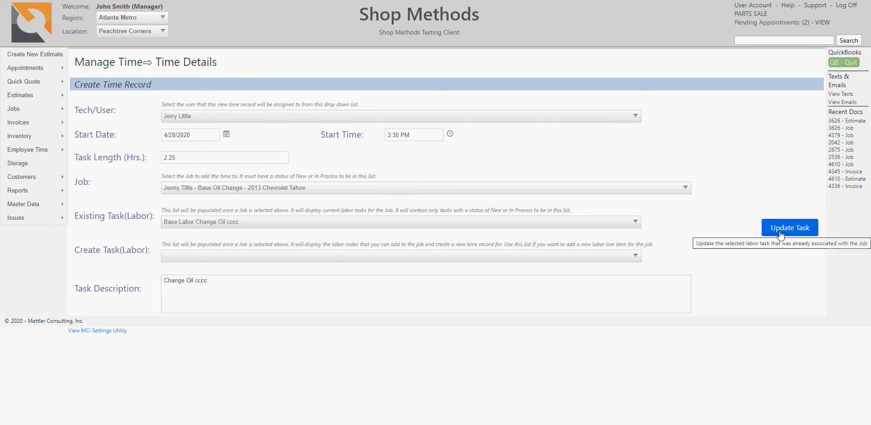
Step: Append ", adding additional time to this task..." to the task description and save the time record as an update to the existing task
{"action": "left_click", "coordinate": [238, 294]}
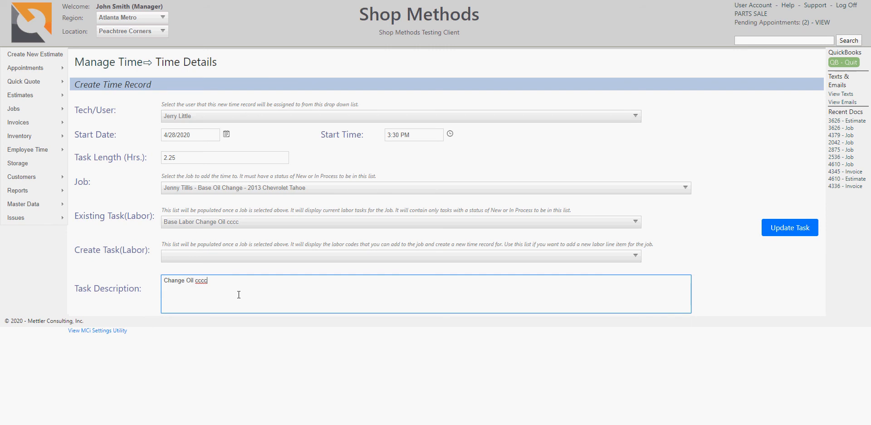
{"action": "key", "text": "ctrl+a"}
{"action": "left_click", "coordinate": [244, 292]}
{"action": "type", "text": ", addion"}
{"action": "key", "text": "BackSpace"}
{"action": "type", "text": "ng additional time to this task..."}
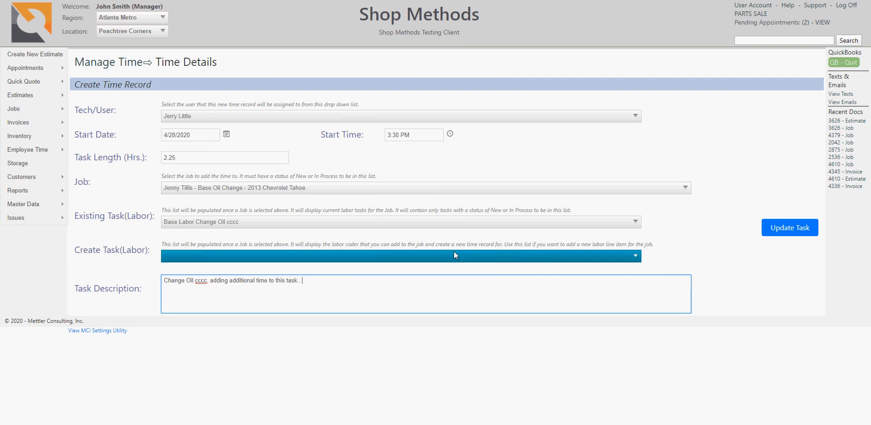
{"action": "left_click", "coordinate": [793, 232]}
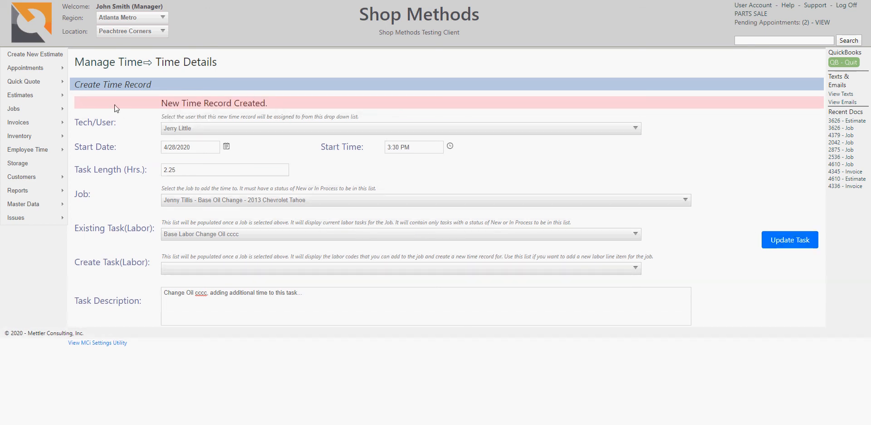
Step: Return to the Manage Time records list and examine the description and times of the 2013 Chevrolet Tahoe record
{"action": "left_click", "coordinate": [105, 67]}
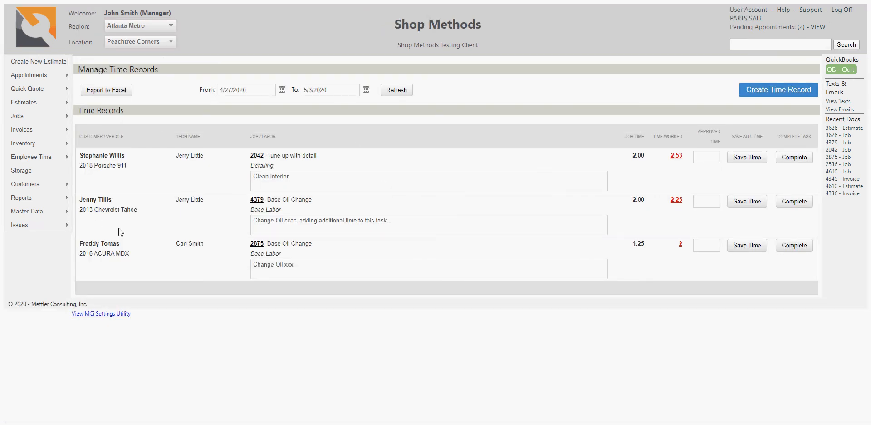
{"action": "left_click_drag", "start_coordinate": [499, 217], "coordinate": [300, 228]}
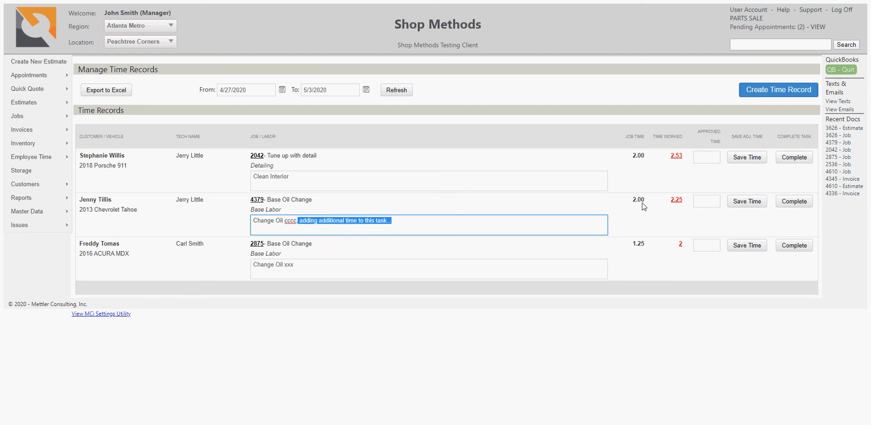
{"action": "left_click", "coordinate": [271, 358]}
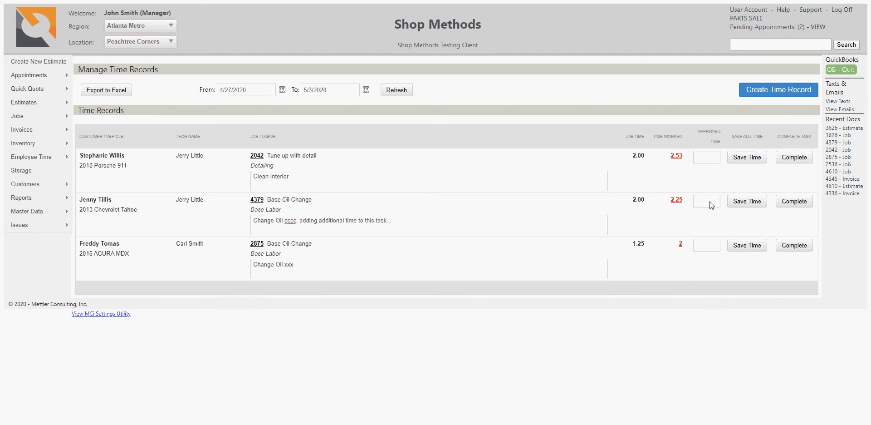
Step: Start another new time record, again assigned to the second listed technician
{"action": "left_click", "coordinate": [760, 95]}
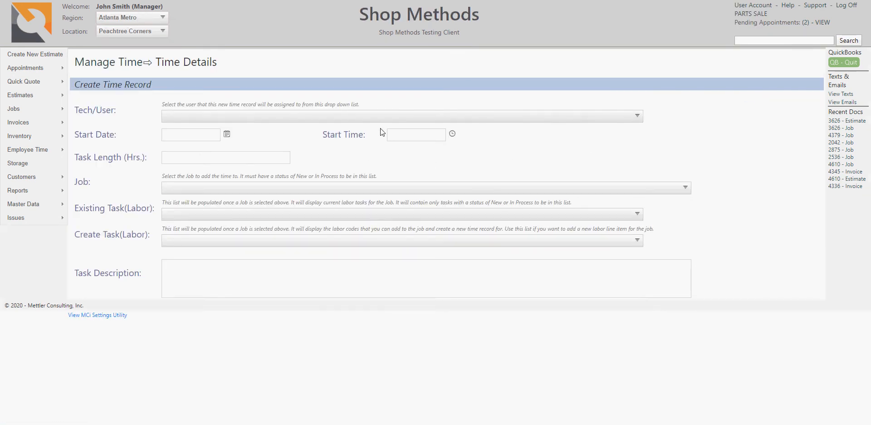
{"action": "left_click", "coordinate": [383, 116]}
{"action": "left_click", "coordinate": [326, 146]}
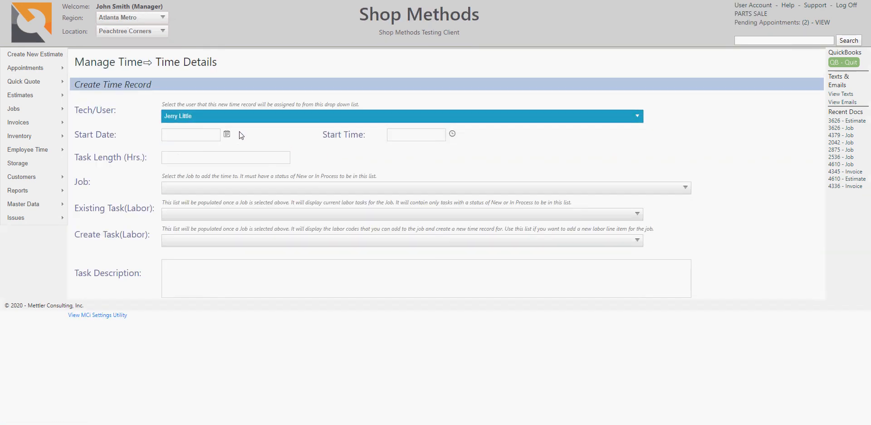
Step: Set the new record's start date to 4/28/2020, start time to 8:00 AM and task length to 1.50 hours
{"action": "left_click", "coordinate": [227, 139]}
{"action": "left_click", "coordinate": [163, 188]}
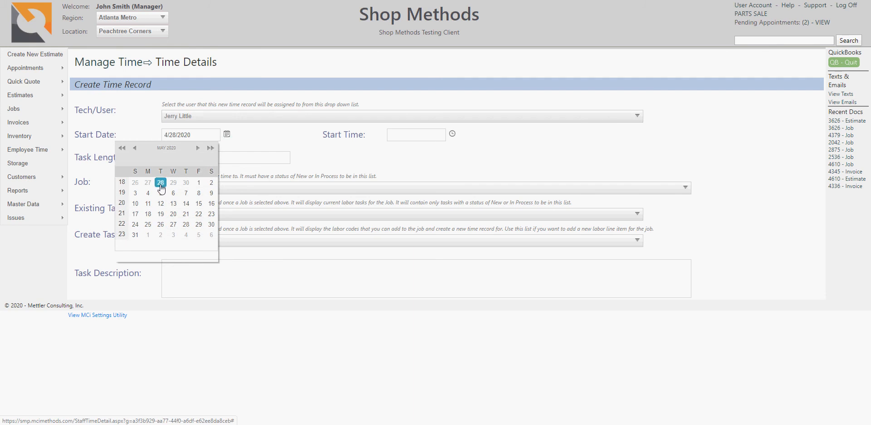
{"action": "left_click", "coordinate": [452, 133]}
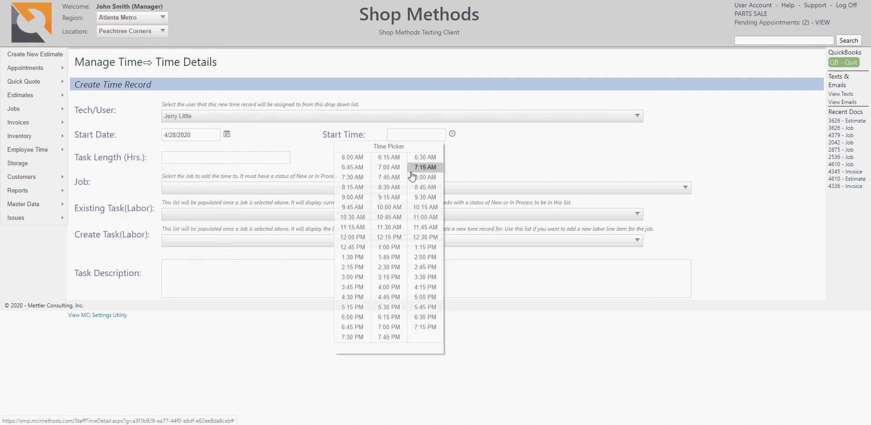
{"action": "left_click", "coordinate": [429, 178]}
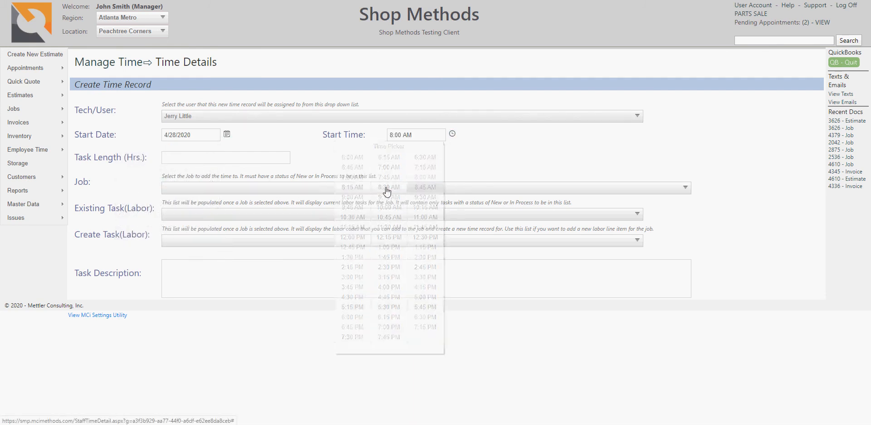
{"action": "left_click", "coordinate": [231, 158]}
{"action": "type", "text": "1.5"}
{"action": "key", "text": "Tab"}
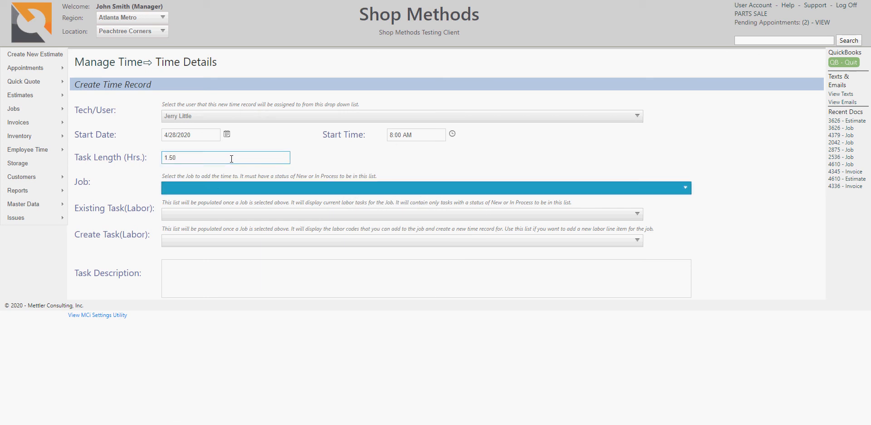
Step: Choose the 2016 BMW 3-Series Gran Turismo base oil change job and look through its existing labor tasks and the labor codes available for a new task
{"action": "left_click", "coordinate": [197, 187]}
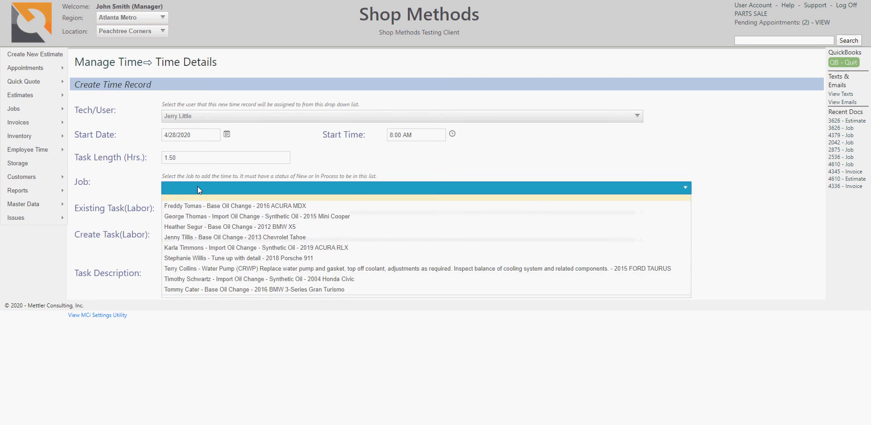
{"action": "left_click", "coordinate": [198, 289]}
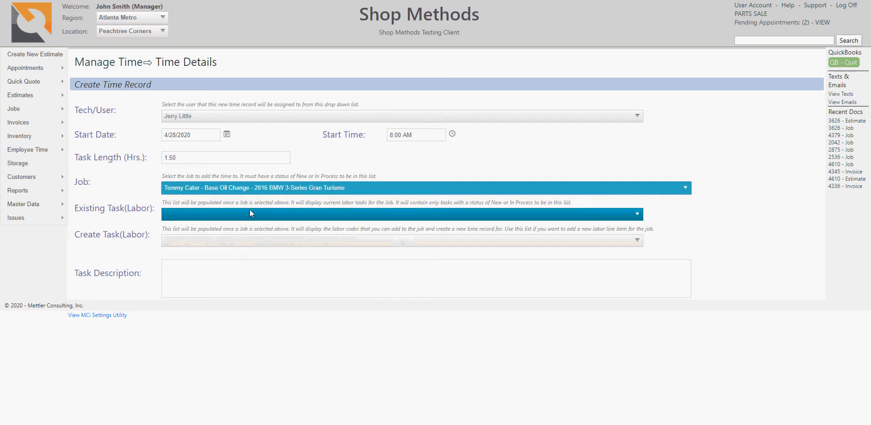
{"action": "left_click", "coordinate": [227, 215]}
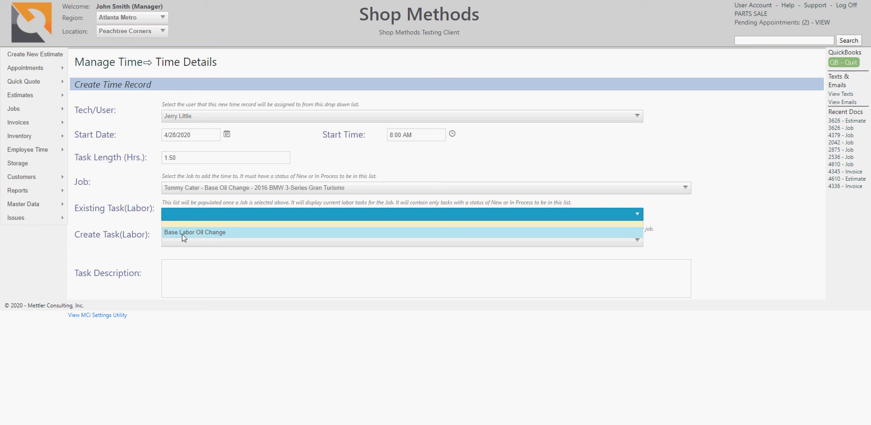
{"action": "left_click", "coordinate": [231, 255]}
{"action": "left_click", "coordinate": [225, 244]}
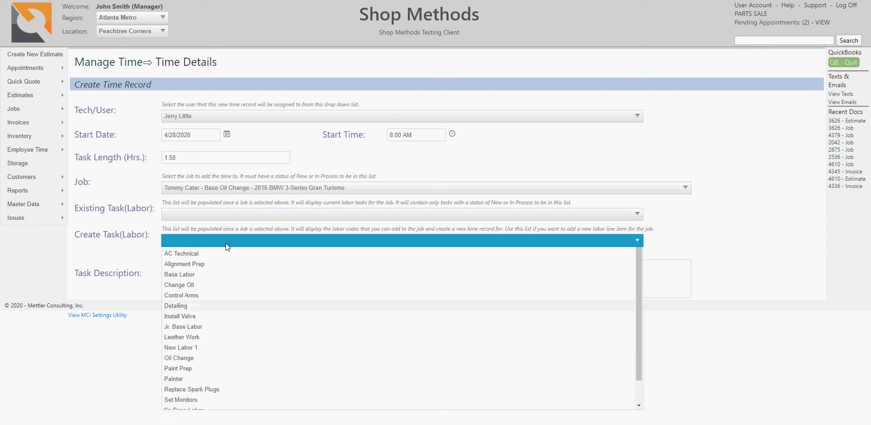
{"action": "left_click", "coordinate": [225, 244]}
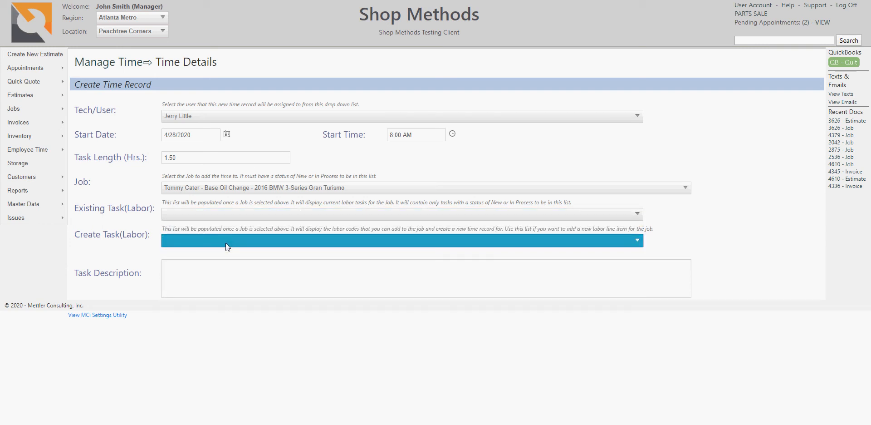
Step: Add a new Detailing labor task described as "Wash and detail car." to the BMW job and create its time record
{"action": "left_click", "coordinate": [225, 244]}
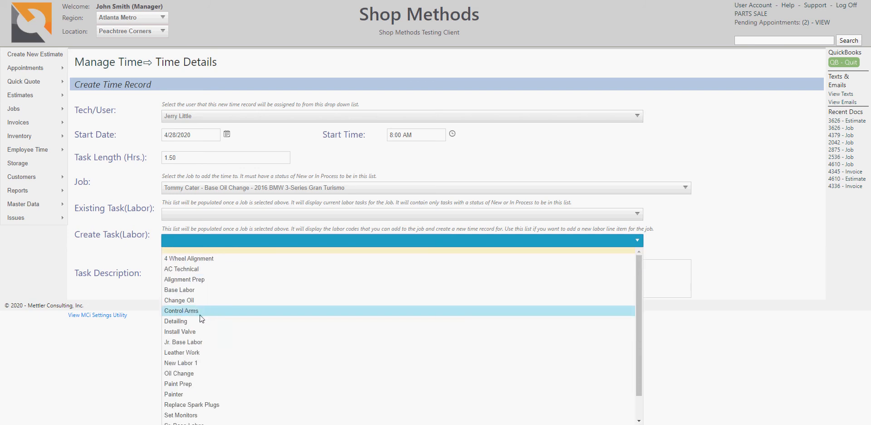
{"action": "left_click", "coordinate": [198, 323]}
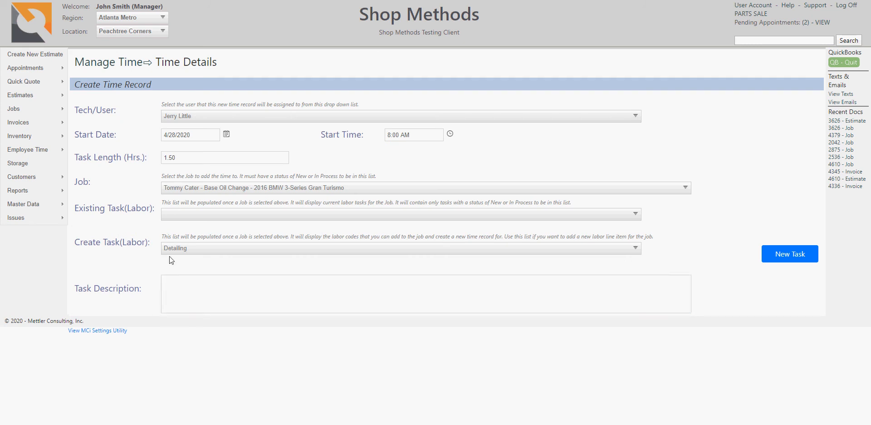
{"action": "left_click", "coordinate": [196, 298]}
{"action": "type", "text": "Wash and detail car..."}
{"action": "key", "text": "Tab"}
{"action": "left_click", "coordinate": [788, 263]}
{"action": "left_click", "coordinate": [179, 171]}
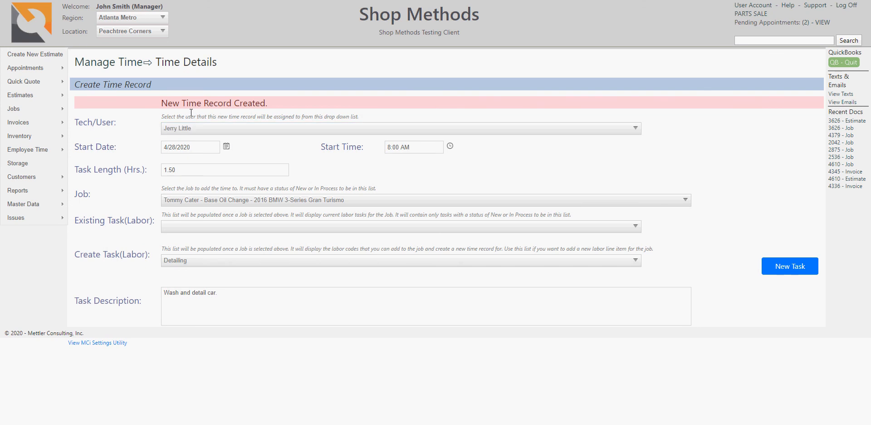
Step: Return to the Manage Time records list and examine the task description of the 2016 BMW 3-Series Gran Turismo record
{"action": "left_click", "coordinate": [98, 62]}
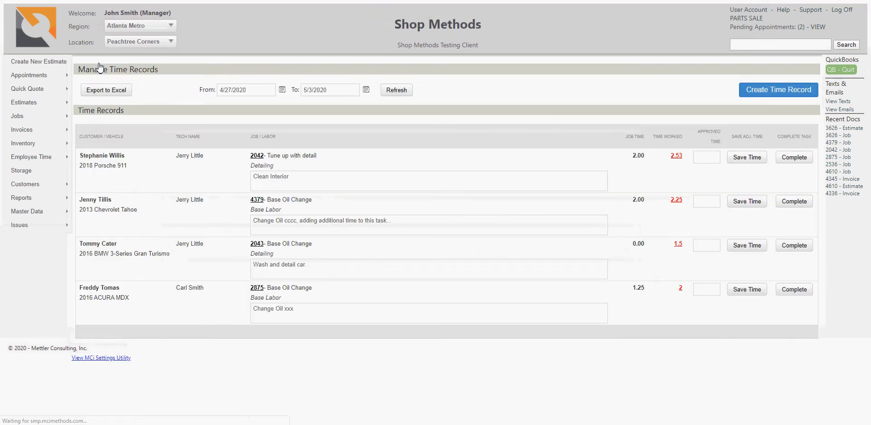
{"action": "triple_click", "coordinate": [297, 269]}
{"action": "left_click_drag", "start_coordinate": [401, 223], "coordinate": [288, 222]}
{"action": "left_click_drag", "start_coordinate": [312, 270], "coordinate": [251, 271]}
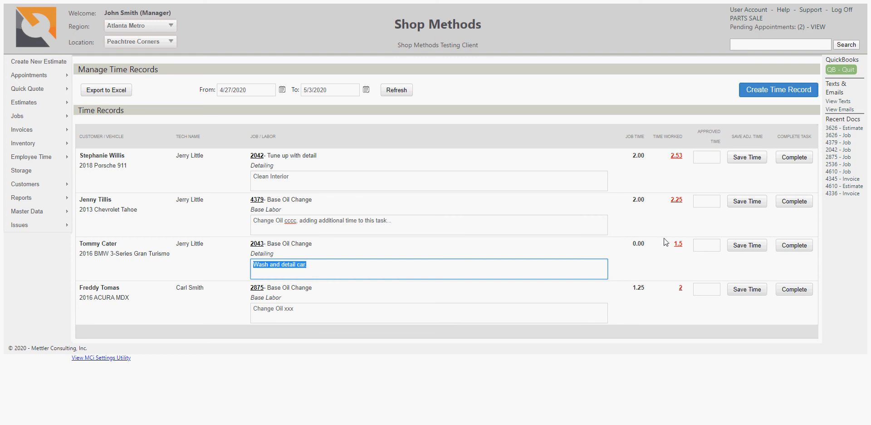
Step: Set the approved time of the 2016 BMW 3-Series Gran Turismo Detailing record to 1.5 hours and save it
{"action": "left_click", "coordinate": [706, 245]}
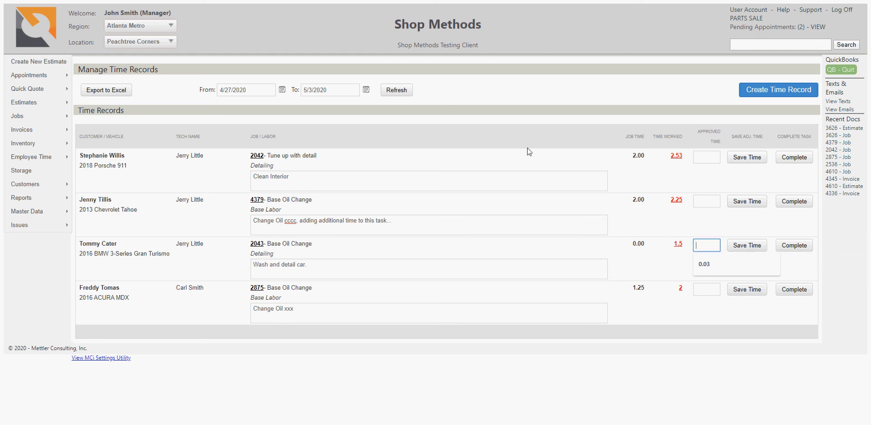
{"action": "type", "text": "1.5"}
{"action": "left_click", "coordinate": [740, 245]}
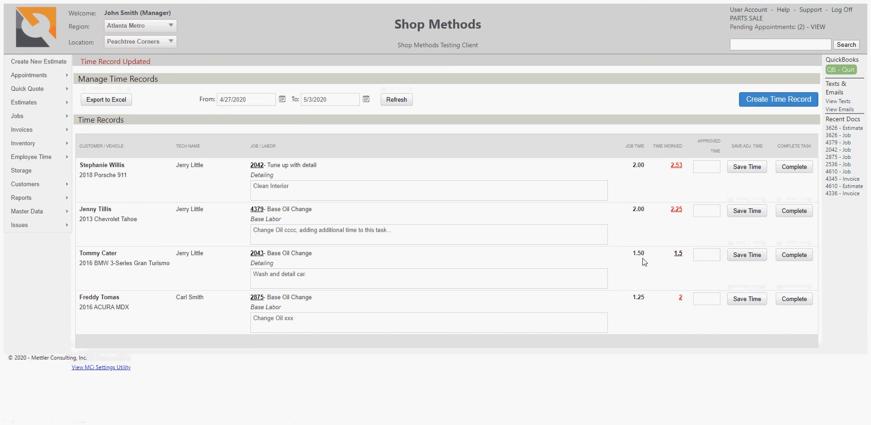
Step: Open the BMW job from its time record, inspect the Detailing labor line, and return to the time records list
{"action": "left_click", "coordinate": [257, 258]}
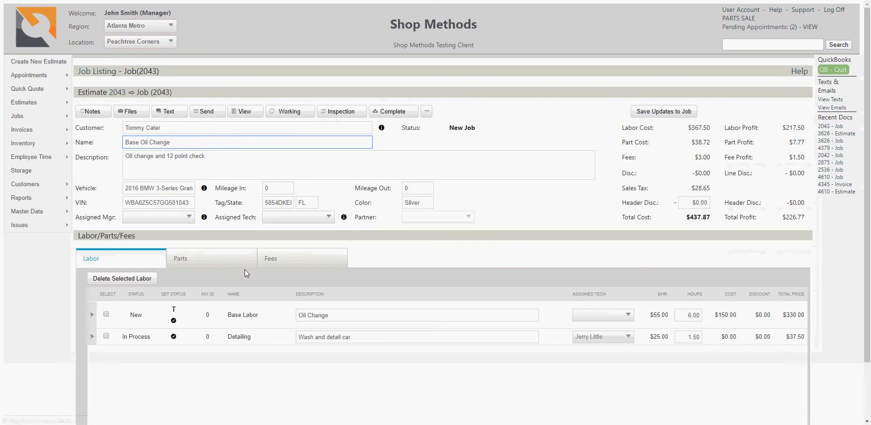
{"action": "left_click_drag", "start_coordinate": [361, 338], "coordinate": [303, 352]}
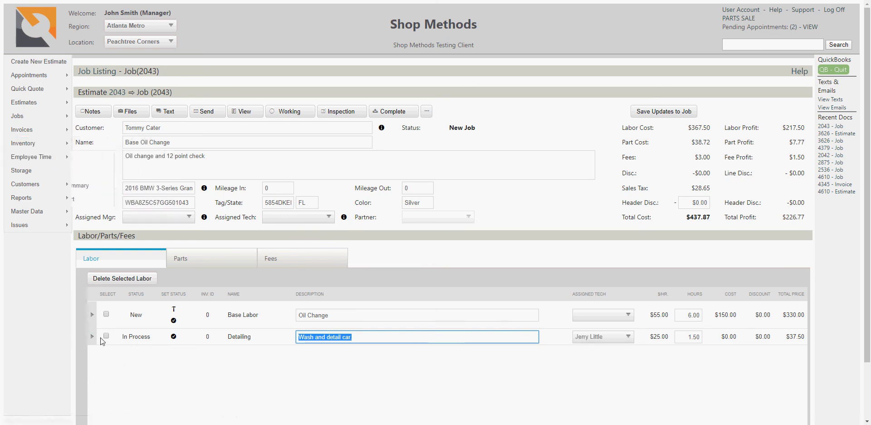
{"action": "mouse_move", "coordinate": [41, 159]}
{"action": "left_click", "coordinate": [94, 158]}
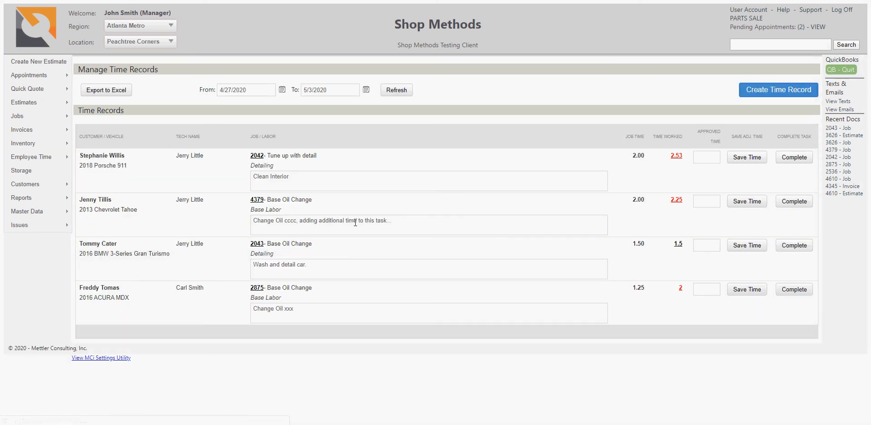
{"action": "left_click", "coordinate": [639, 203]}
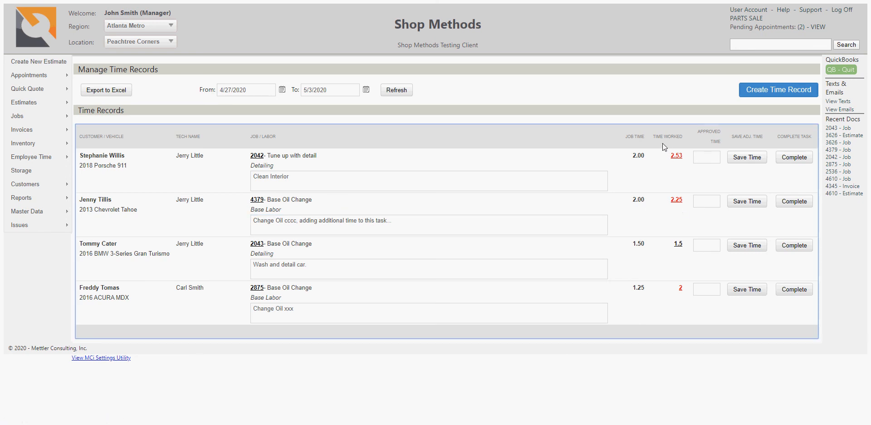
Step: Open the time-worked details of the 2013 Chevrolet Tahoe record and examine each technician's times and the total worked
{"action": "left_click", "coordinate": [679, 202]}
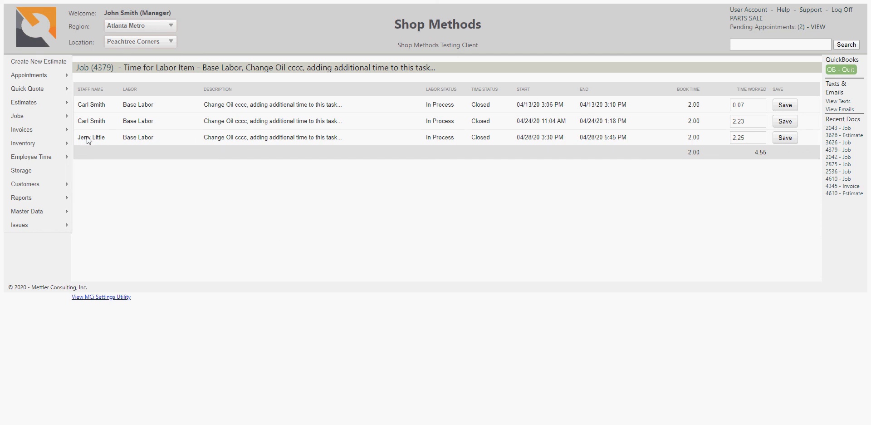
{"action": "left_click", "coordinate": [518, 139]}
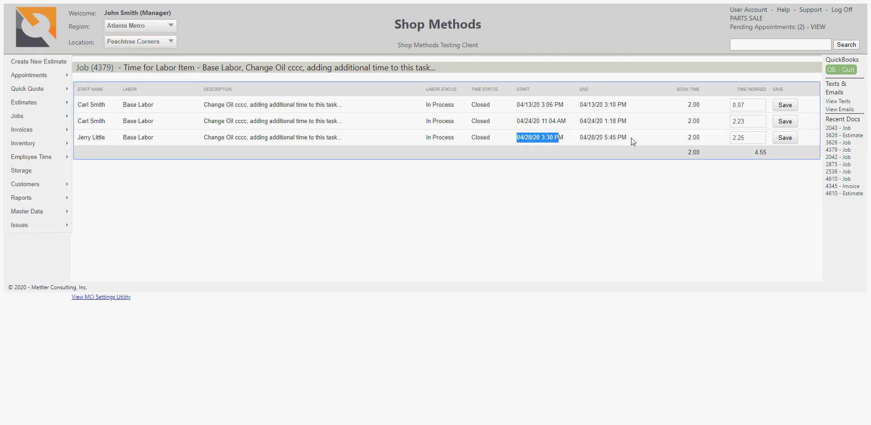
{"action": "left_click_drag", "start_coordinate": [756, 140], "coordinate": [720, 140]}
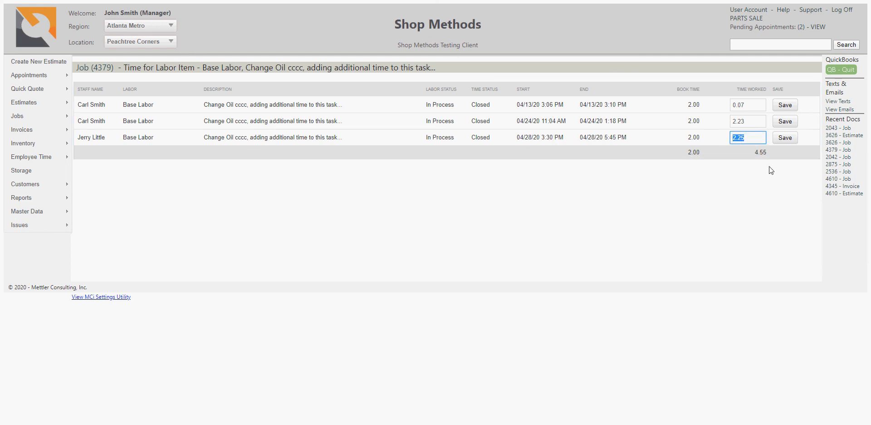
{"action": "left_click", "coordinate": [592, 204]}
{"action": "left_click_drag", "start_coordinate": [747, 152], "coordinate": [789, 156]}
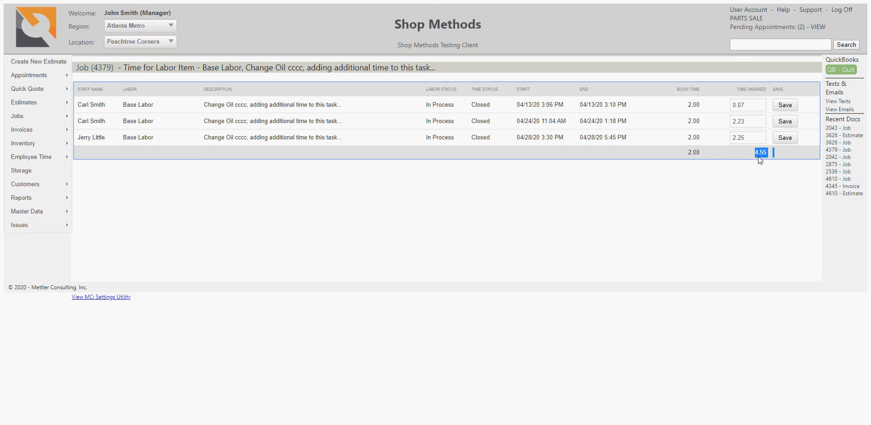
{"action": "left_click", "coordinate": [769, 181]}
{"action": "left_click", "coordinate": [743, 135]}
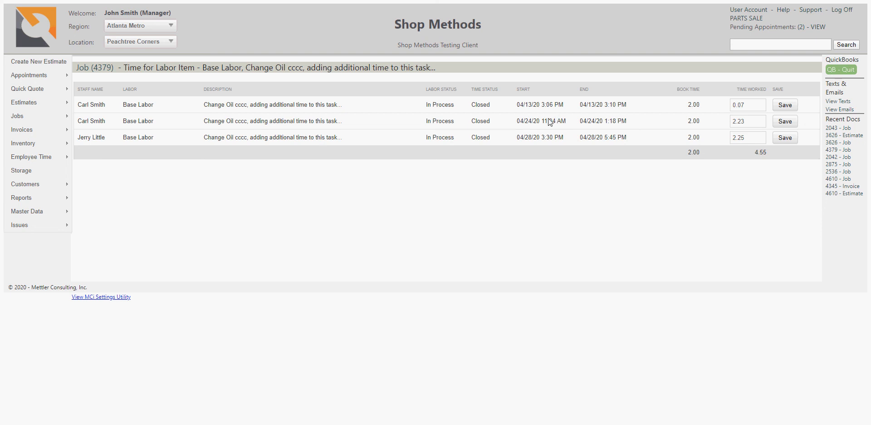
Step: Return to the Manage Time records list and extend its date range to start from 4/19/2020
{"action": "mouse_move", "coordinate": [54, 144]}
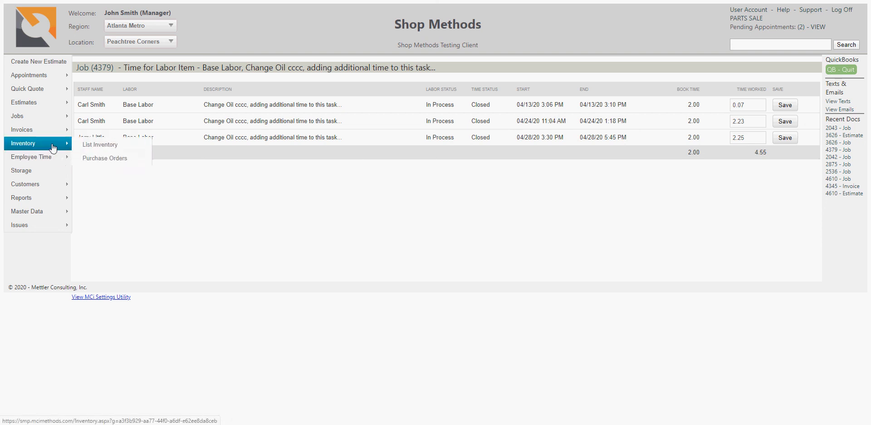
{"action": "mouse_move", "coordinate": [45, 157]}
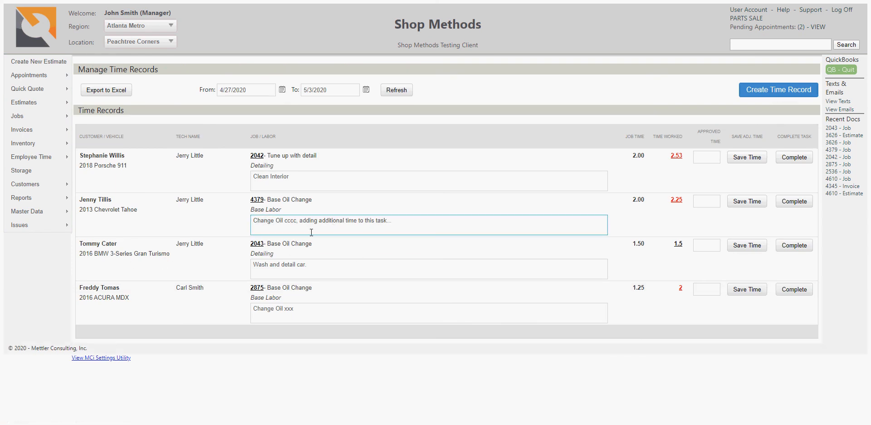
{"action": "left_click_drag", "start_coordinate": [413, 226], "coordinate": [223, 234]}
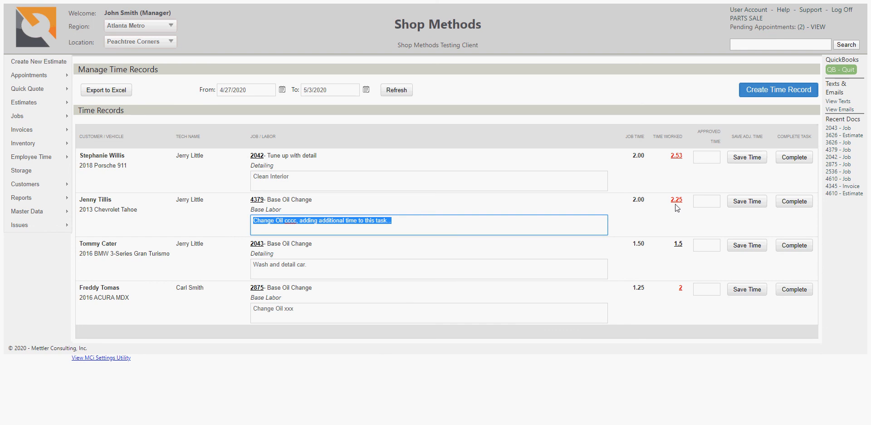
{"action": "left_click", "coordinate": [283, 89]}
{"action": "left_click", "coordinate": [186, 162]}
{"action": "left_click", "coordinate": [395, 90]}
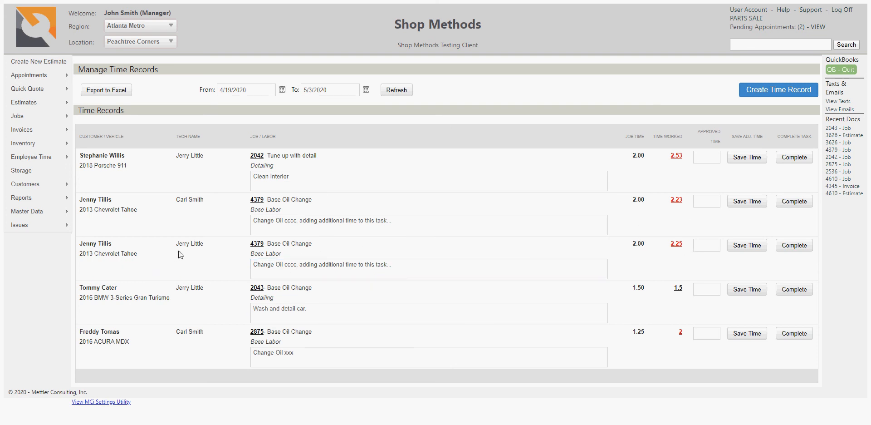
Step: Compare the two 2013 Chevrolet Tahoe records, and set the time worked of the 04/28/20 Base Labor entry to 1.25 and save it
{"action": "left_click_drag", "start_coordinate": [173, 247], "coordinate": [217, 242]}
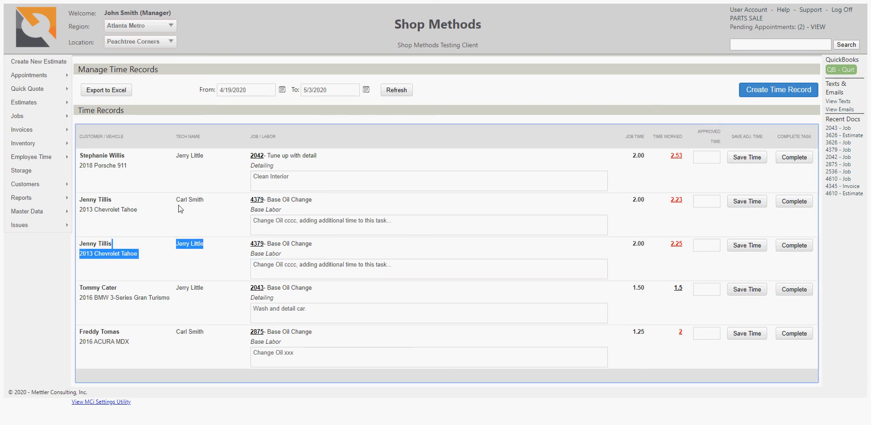
{"action": "left_click_drag", "start_coordinate": [180, 200], "coordinate": [200, 200]}
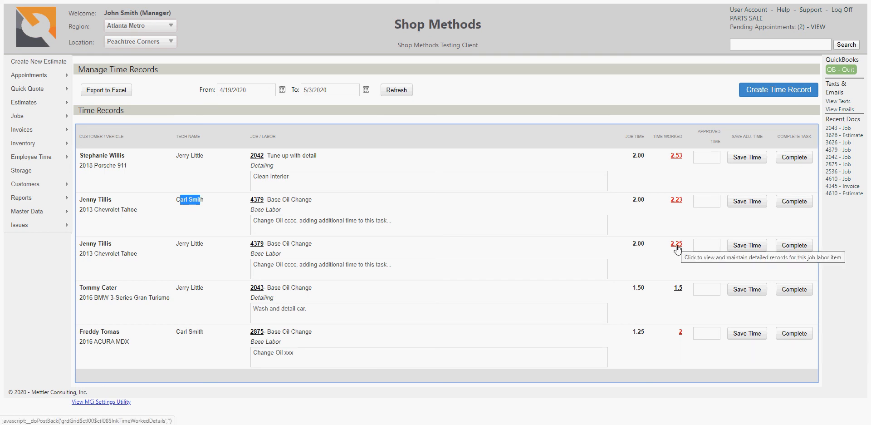
{"action": "left_click", "coordinate": [677, 245]}
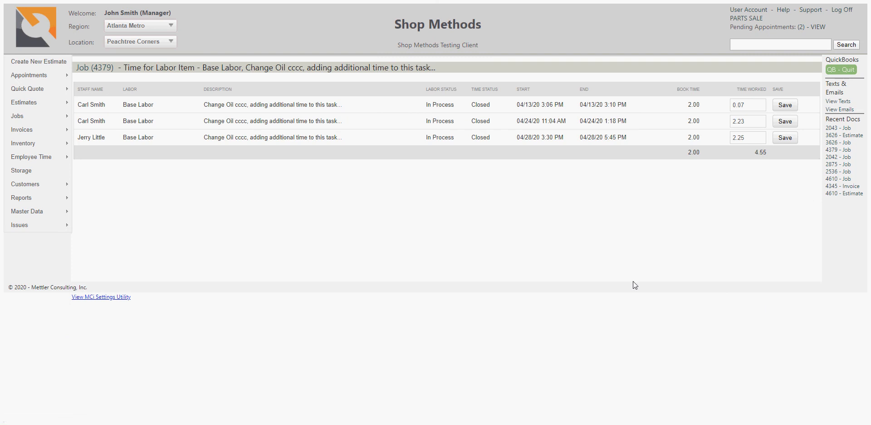
{"action": "double_click", "coordinate": [758, 138]}
{"action": "type", "text": "1.25"}
{"action": "left_click", "coordinate": [785, 138]}
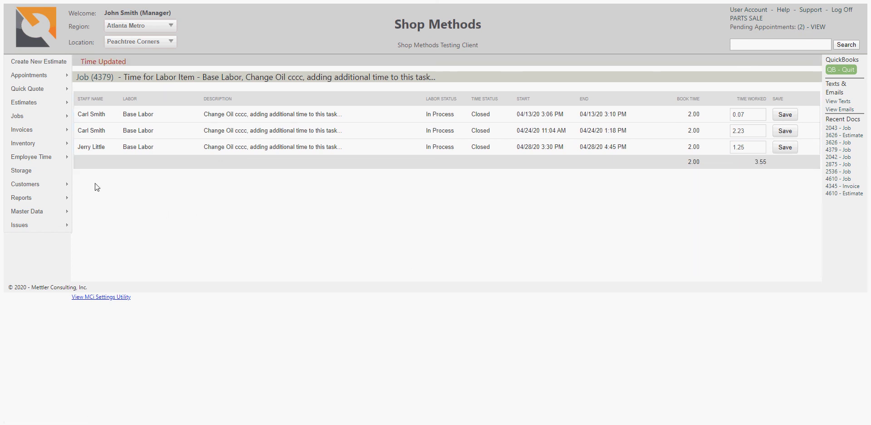
Step: Check the Tahoe record's time worked in the Manage Time list, view its detailed entries again, and return to the list
{"action": "left_click", "coordinate": [86, 159]}
{"action": "double_click", "coordinate": [683, 247]}
{"action": "left_click", "coordinate": [677, 264]}
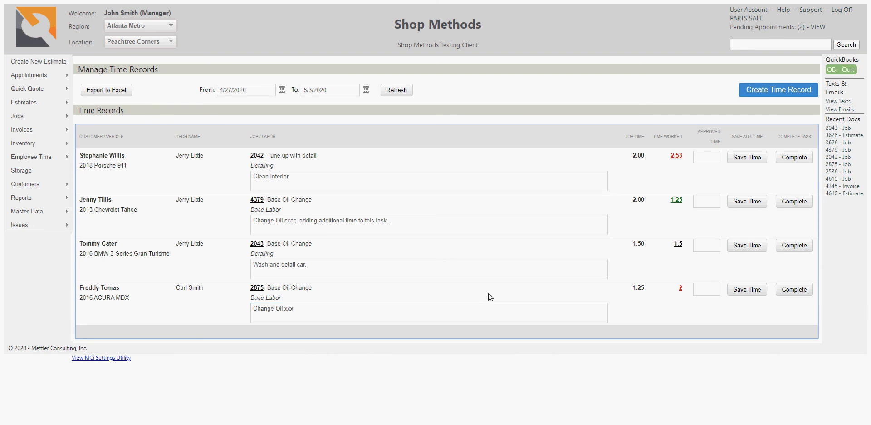
{"action": "left_click", "coordinate": [676, 200]}
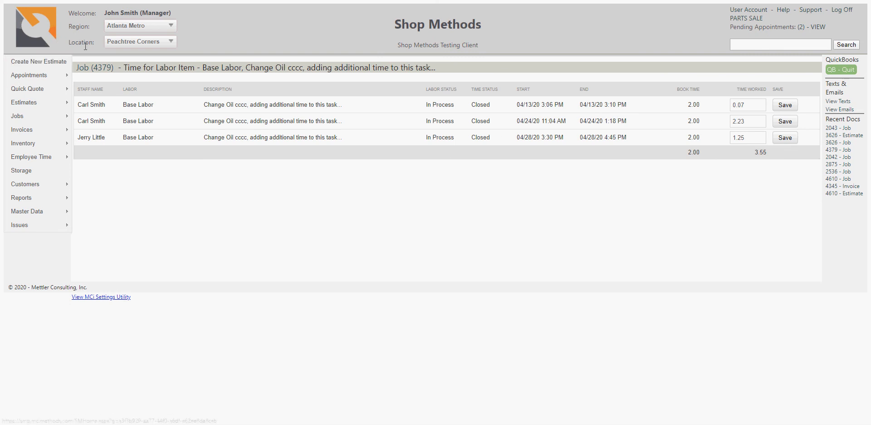
{"action": "key", "text": "alt+Left"}
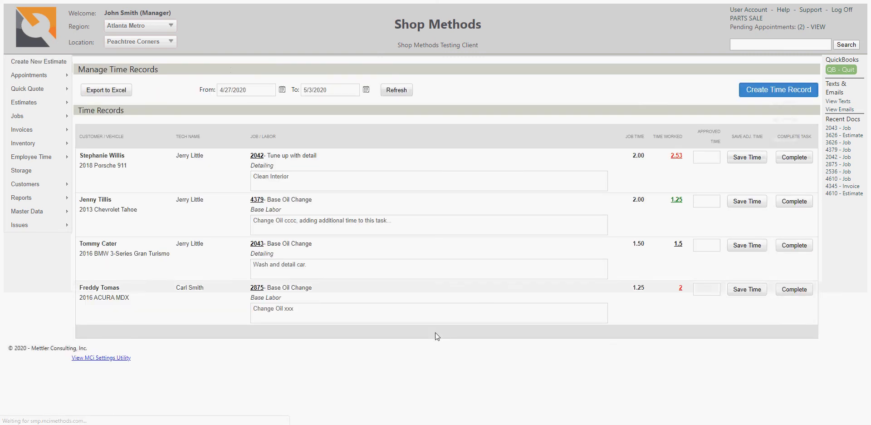
{"action": "left_click", "coordinate": [377, 388]}
Step: Try to create a time record without a start date for the other technician, on the 2012 BMW X5 oil change's Base Labor task
{"action": "left_click", "coordinate": [783, 94]}
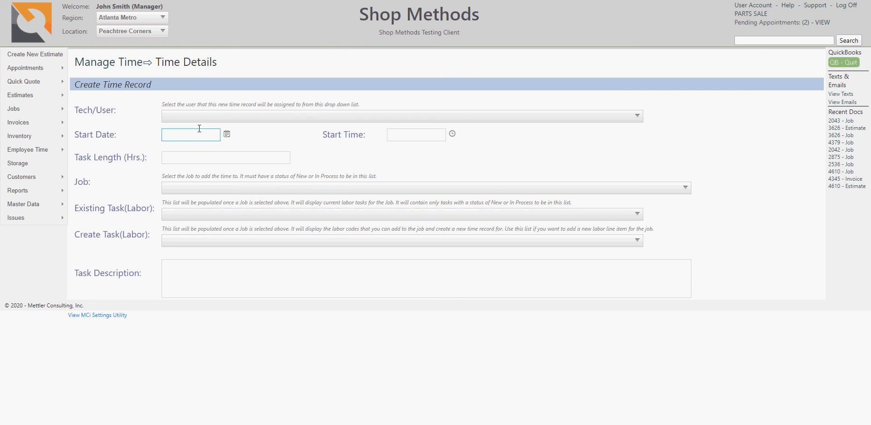
{"action": "left_click", "coordinate": [222, 118]}
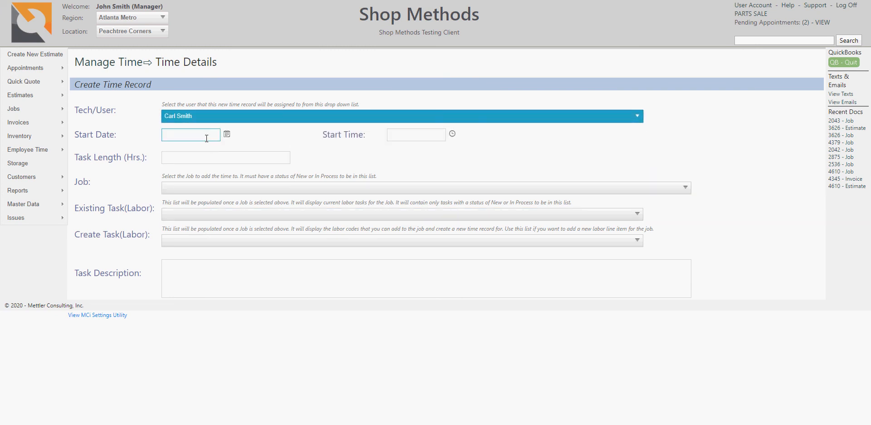
{"action": "left_click", "coordinate": [190, 137]}
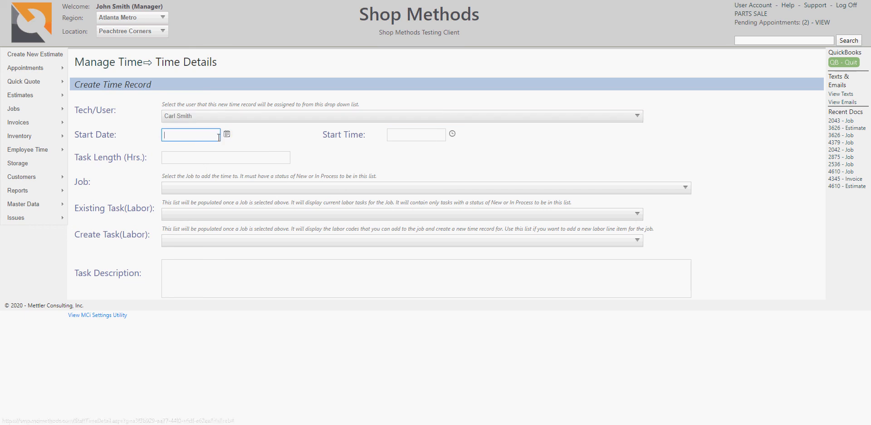
{"action": "left_click", "coordinate": [197, 187]}
{"action": "left_click", "coordinate": [210, 214]}
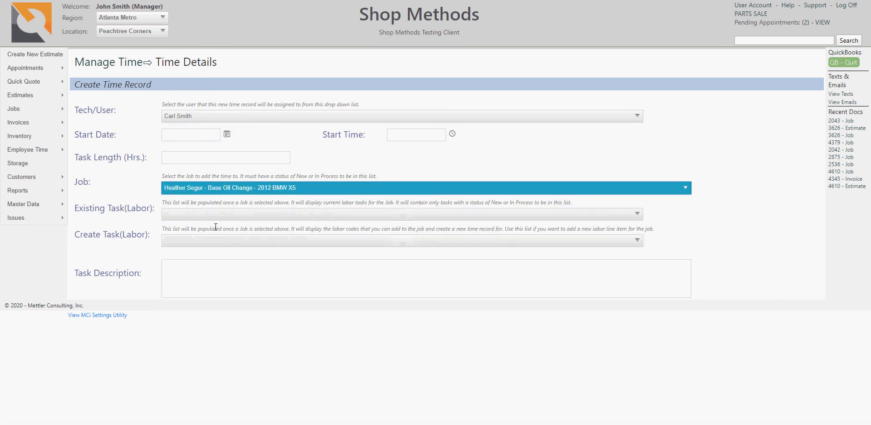
{"action": "left_click", "coordinate": [203, 218]}
{"action": "left_click", "coordinate": [196, 232]}
{"action": "left_click", "coordinate": [782, 233]}
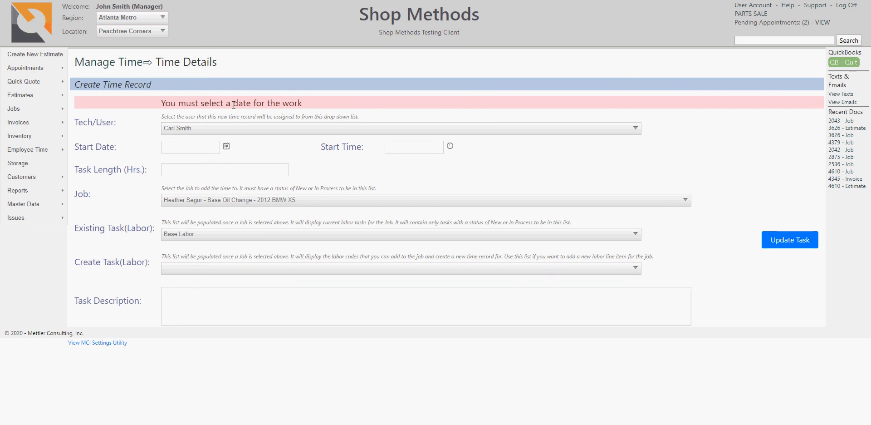
{"action": "left_click", "coordinate": [103, 68]}
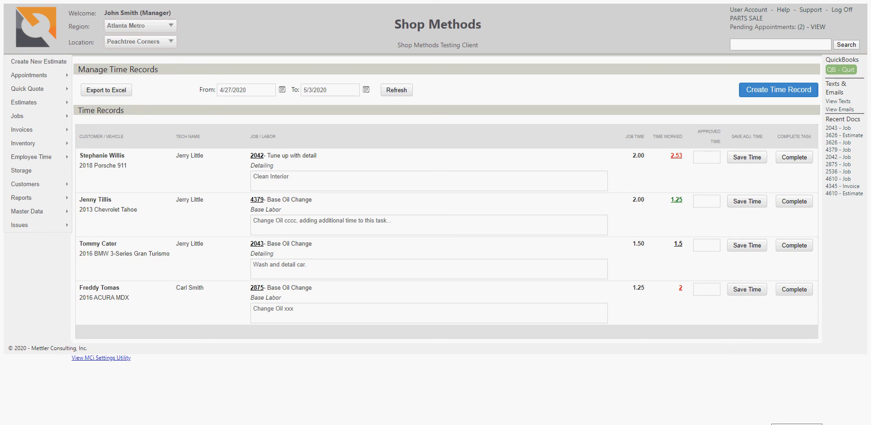
{"action": "left_click", "coordinate": [769, 424]}
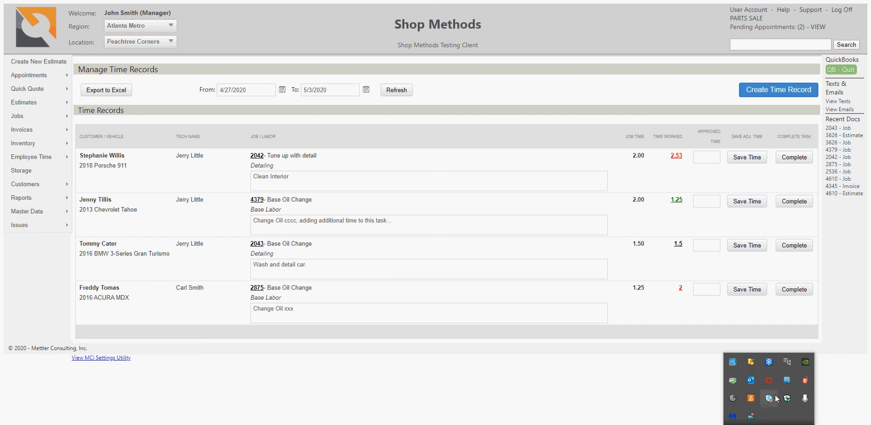